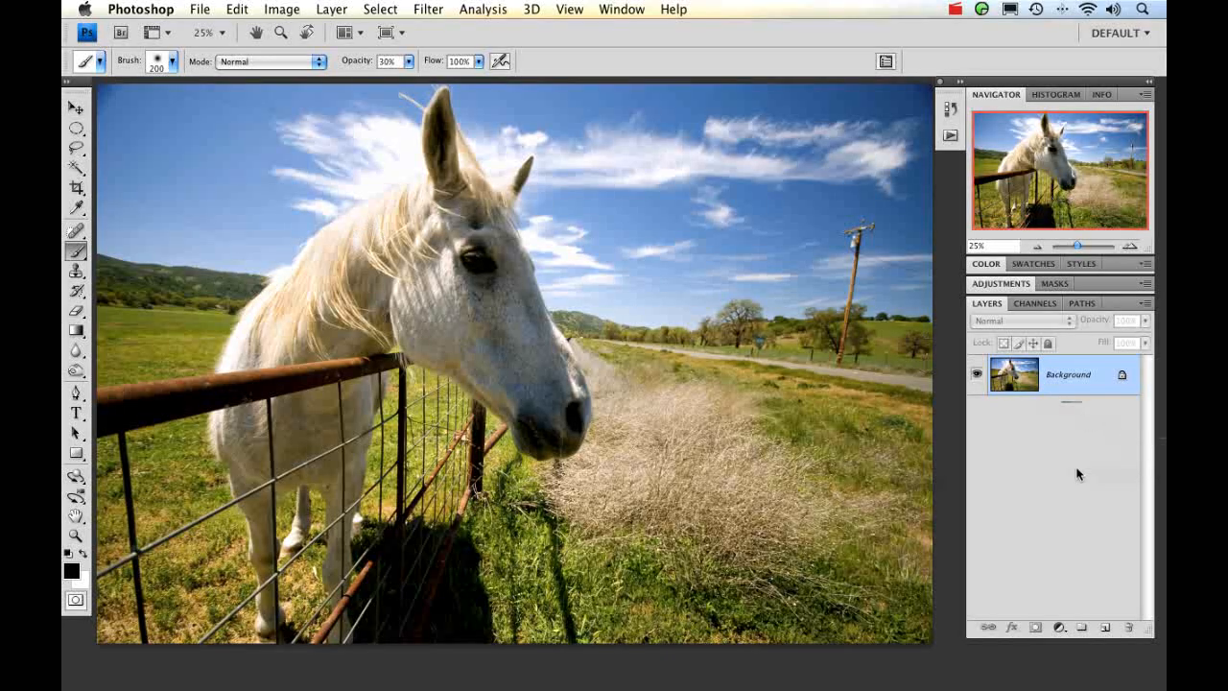
- Add a new layer above the background and fill it with 50% Gray in Normal mode at 100% opacity
{"action": "left_click", "coordinate": [1106, 629]}
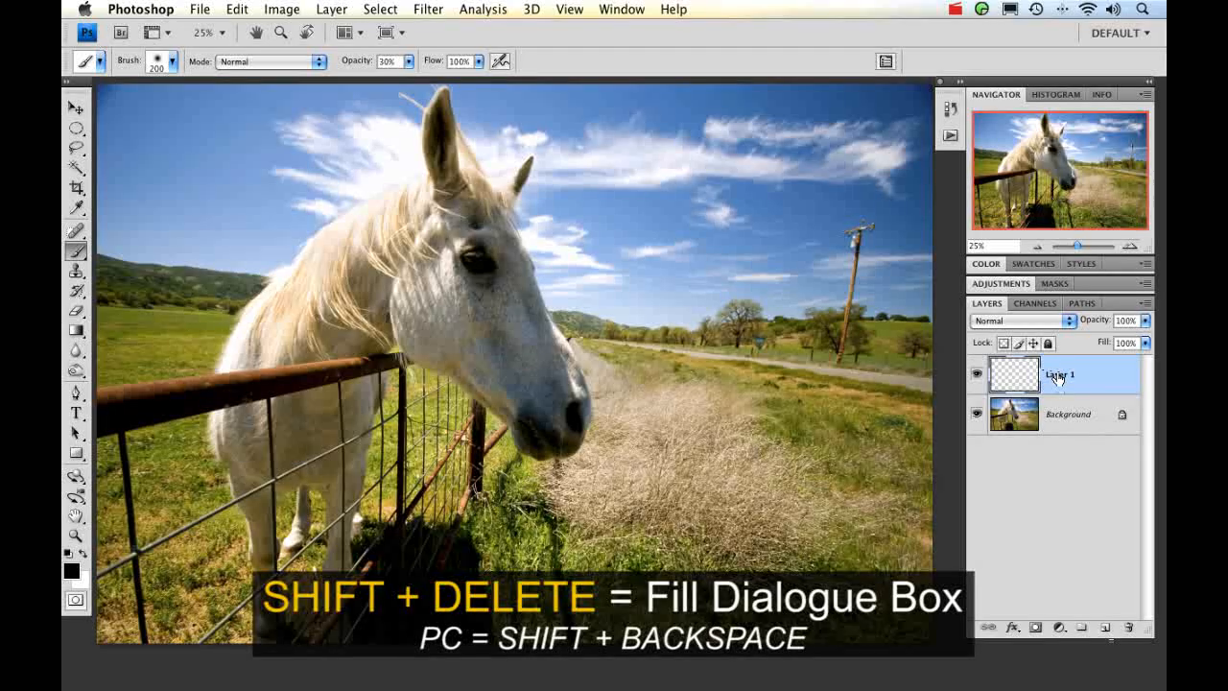
{"action": "key", "text": "shift+BackSpace"}
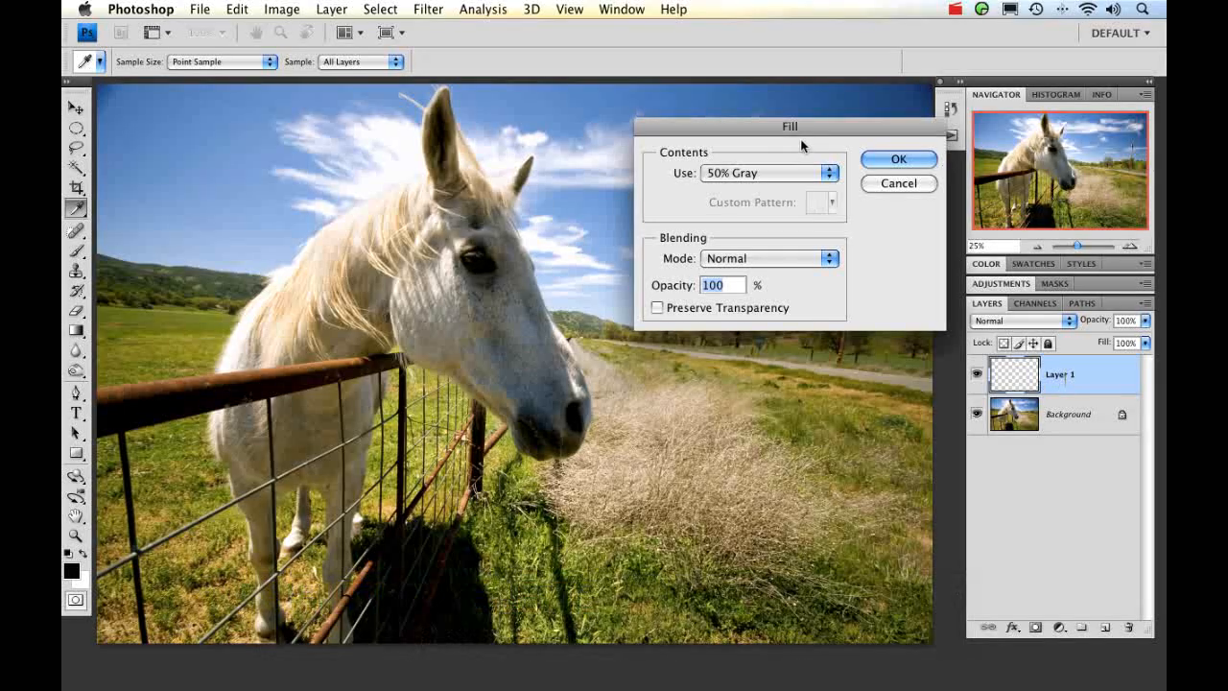
{"action": "left_click", "coordinate": [831, 174]}
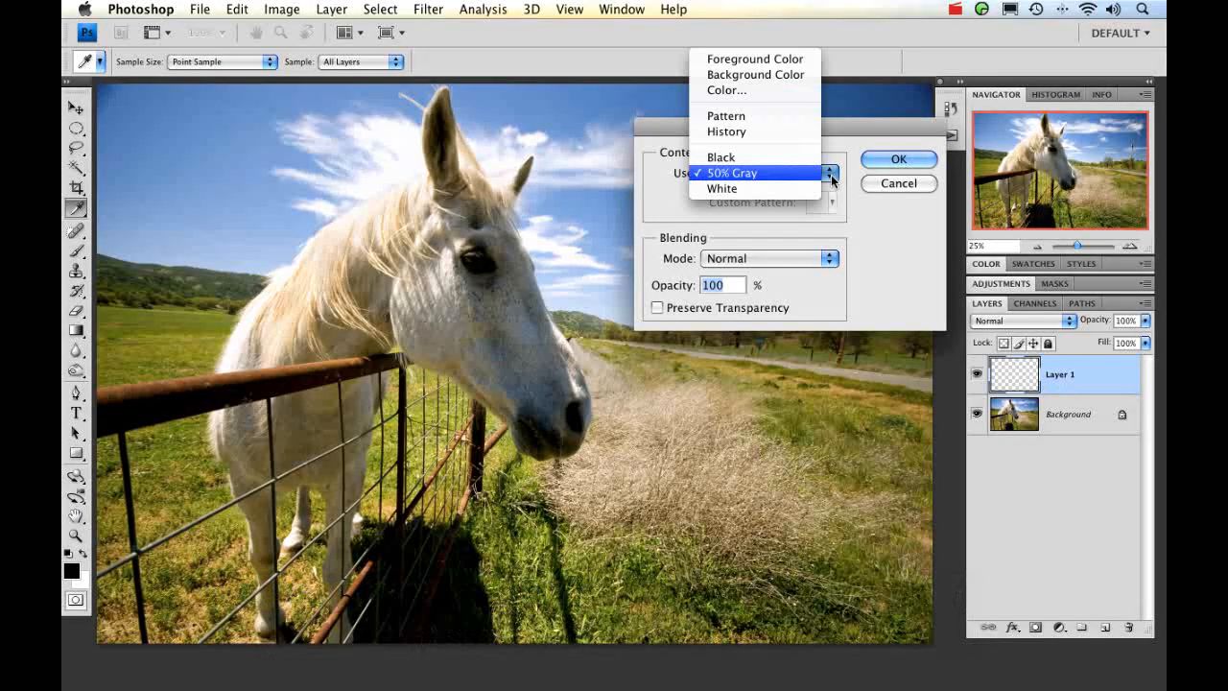
{"action": "left_click", "coordinate": [749, 172]}
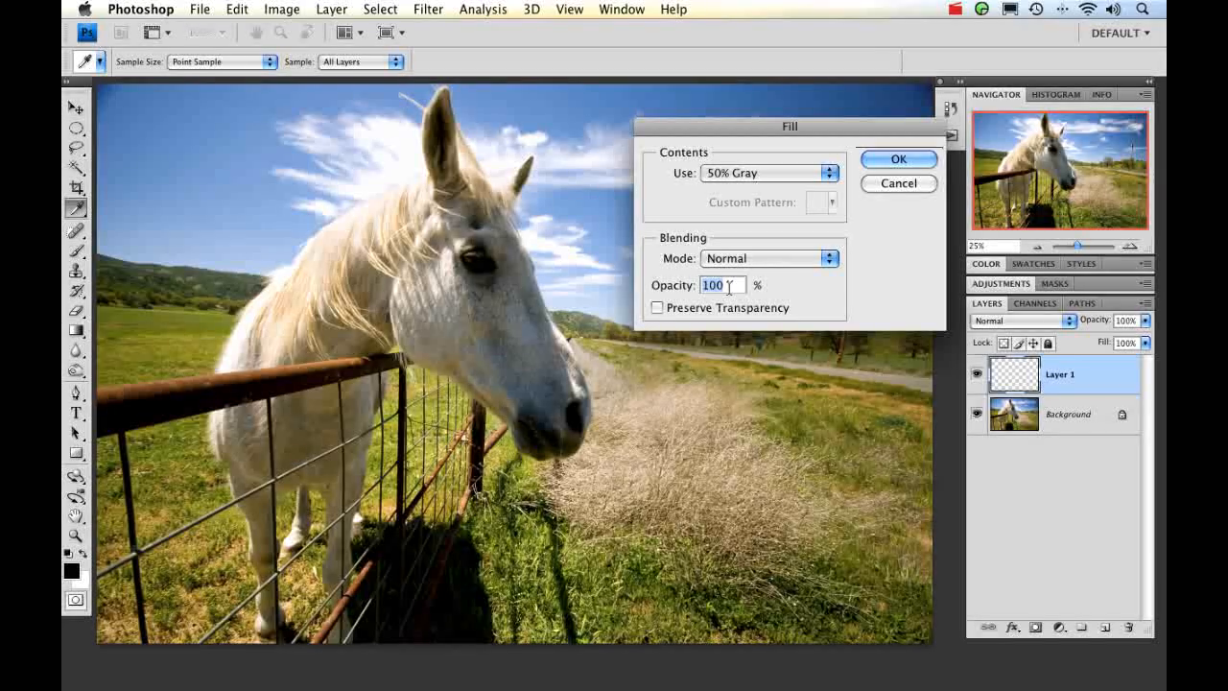
{"action": "left_click", "coordinate": [887, 160]}
- Set the gray layer's blend mode to Overlay and activate the Brush tool
{"action": "key", "text": "b"}
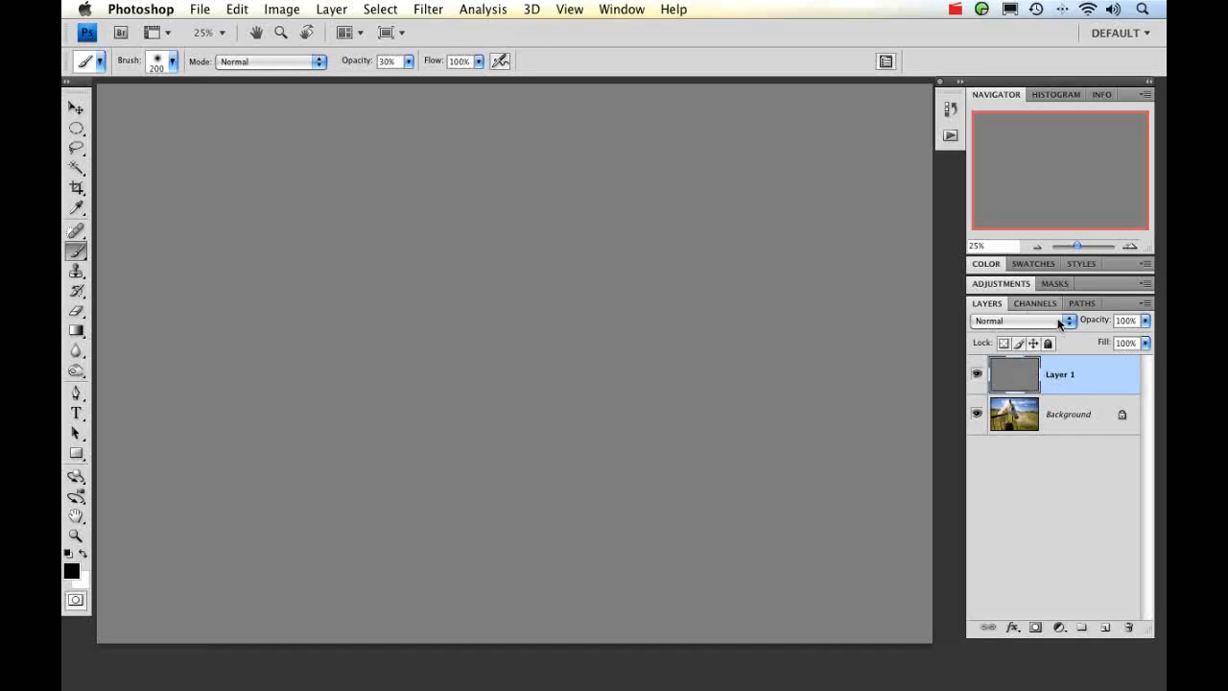
{"action": "left_click", "coordinate": [1065, 320]}
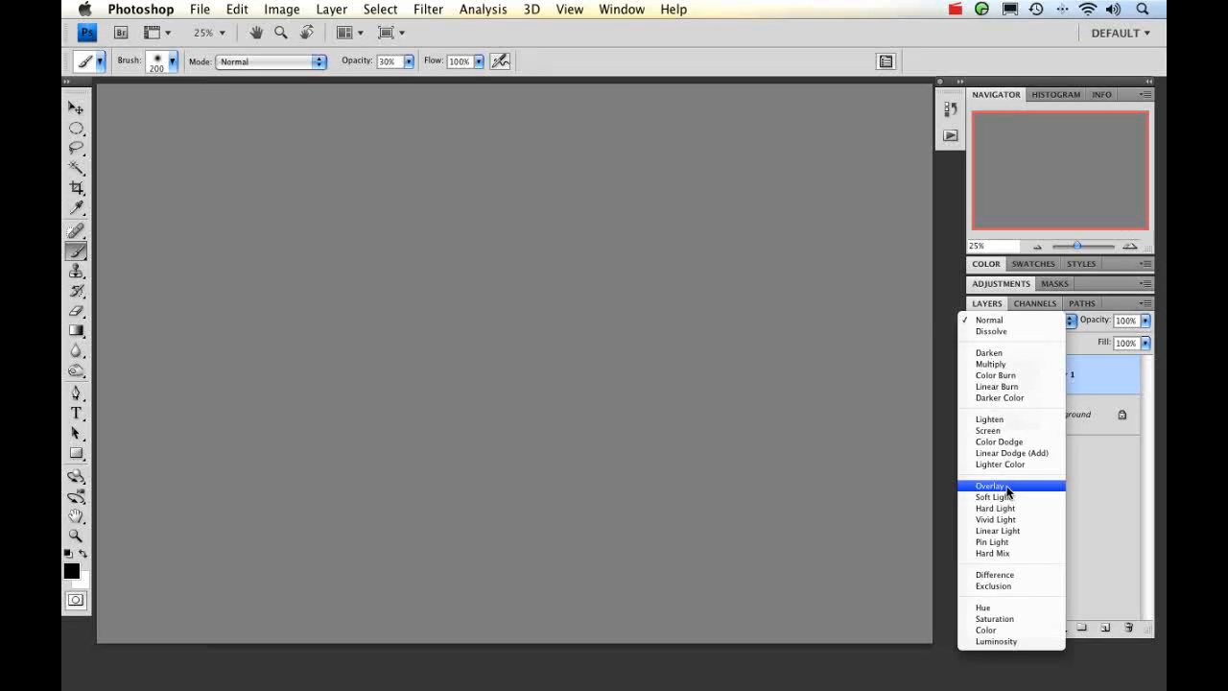
{"action": "left_click", "coordinate": [1007, 487]}
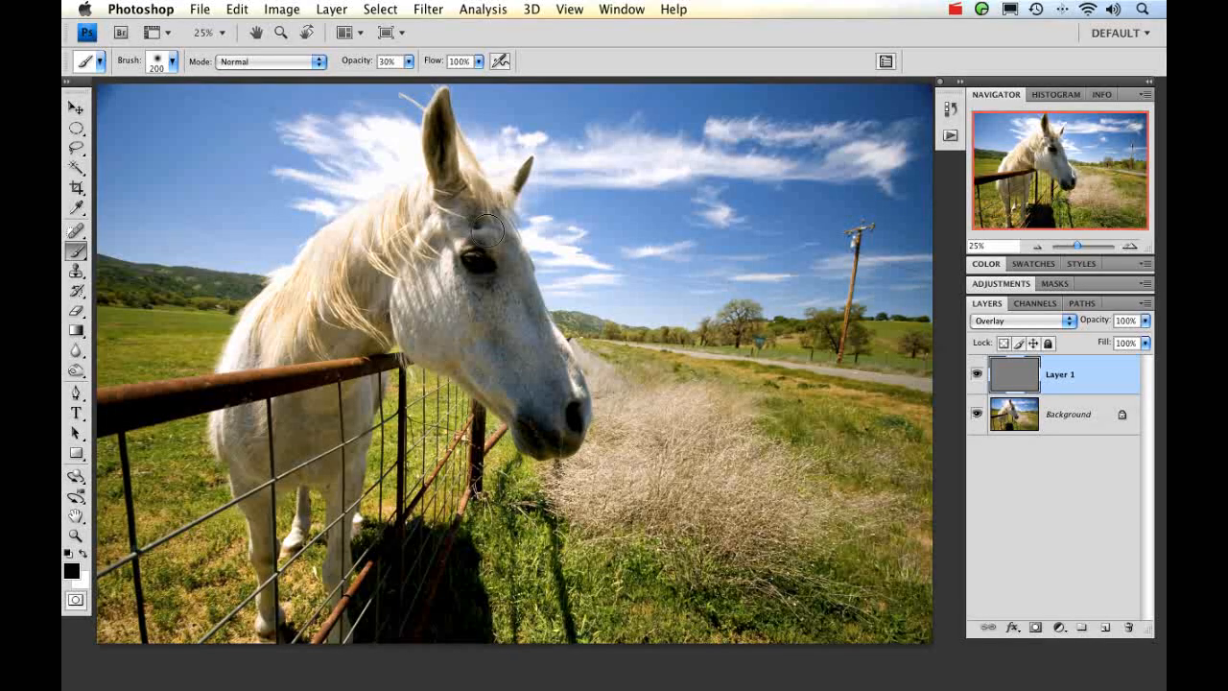
- Switch the brush's foreground color to white and set its opacity to 10%
{"action": "key", "text": "x"}
{"action": "left_click", "coordinate": [408, 60]}
{"action": "left_click_drag", "start_coordinate": [412, 78], "coordinate": [477, 78]}
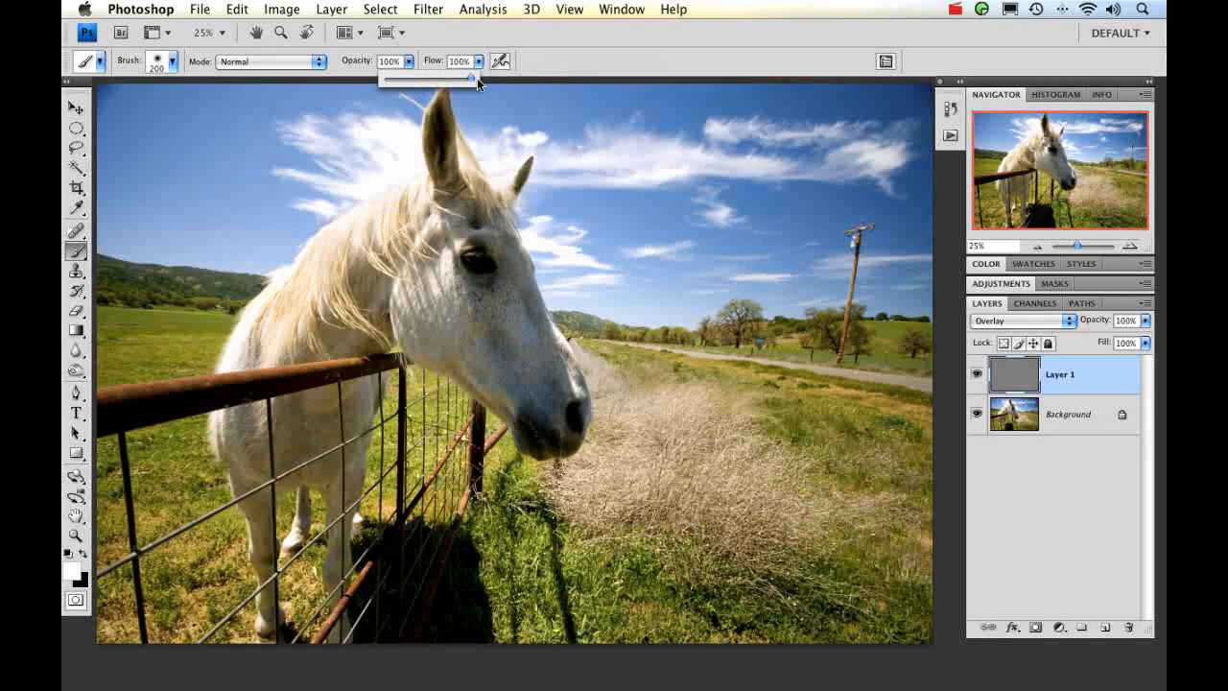
{"action": "left_click", "coordinate": [589, 61]}
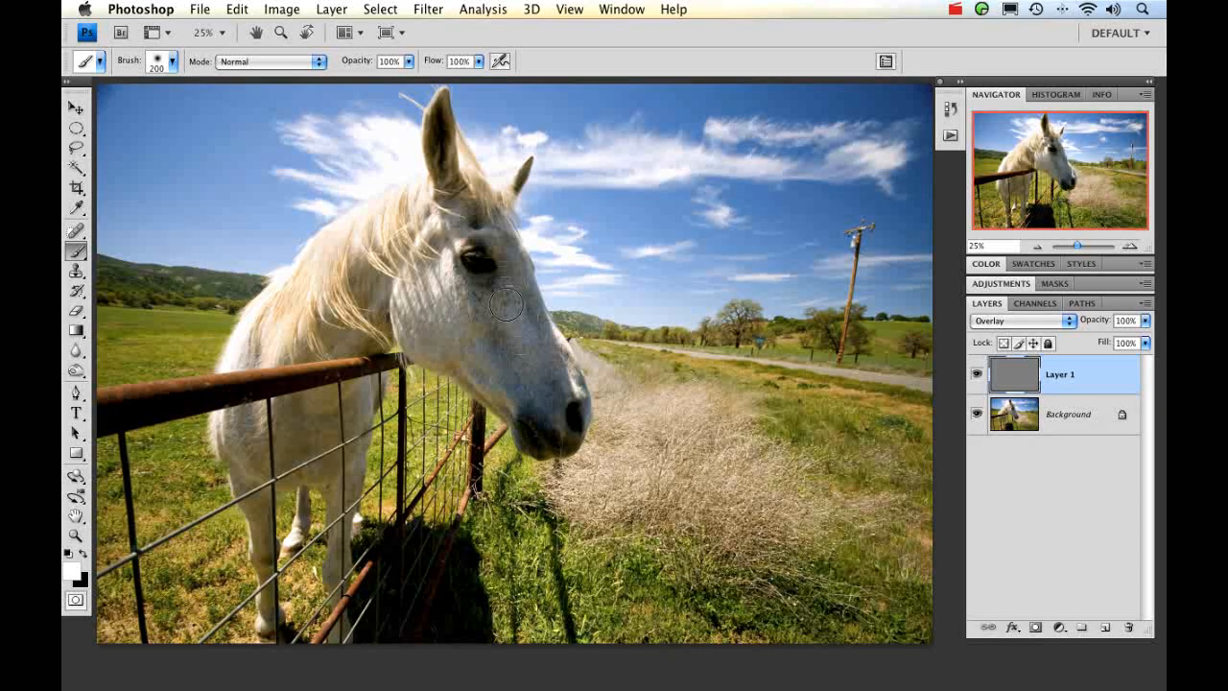
{"action": "key", "text": "1"}
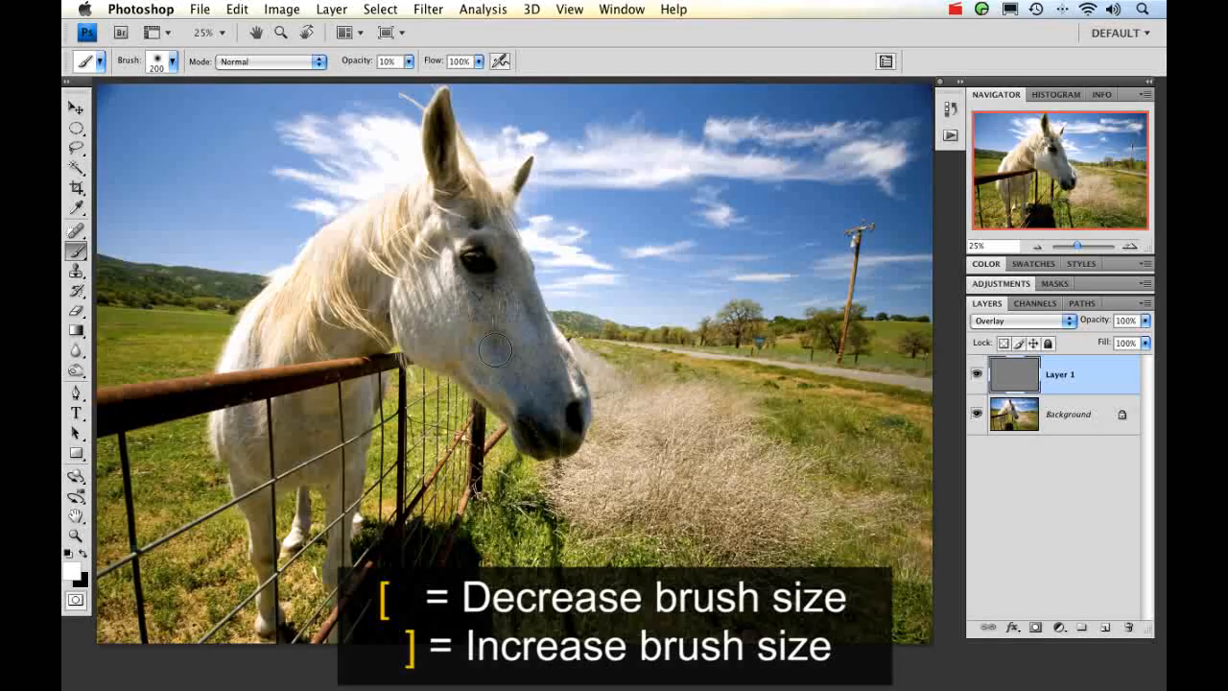
- Dodge the horse's face by painting white over it on the Overlay layer with a 300-pixel brush
{"action": "key", "text": "bracketright"}
{"action": "key", "text": "bracketright"}
{"action": "key", "text": "bracketright"}
{"action": "key", "text": "bracketright"}
{"action": "key", "text": "bracketright"}
{"action": "key", "text": "bracketright"}
{"action": "key", "text": "bracketleft"}
{"action": "key", "text": "bracketleft"}
{"action": "key", "text": "bracketleft"}
{"action": "key", "text": "bracketleft"}
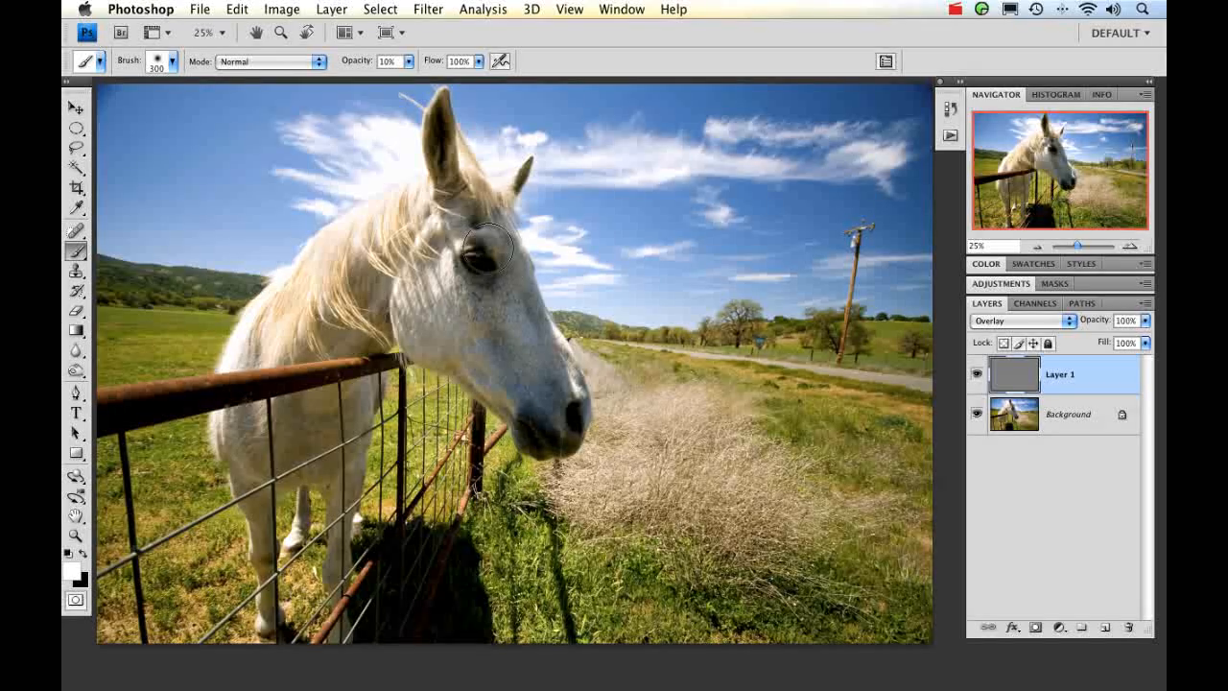
{"action": "left_click_drag", "start_coordinate": [518, 290], "coordinate": [524, 281]}
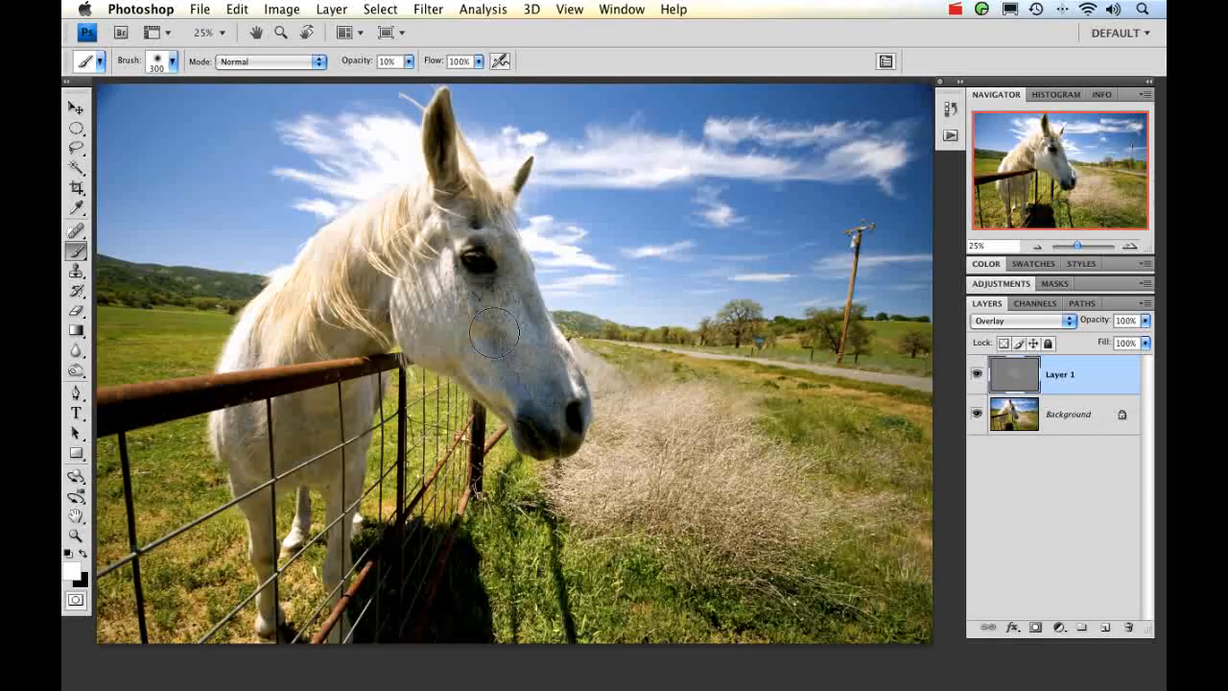
{"action": "mouse_move", "coordinate": [480, 312]}
{"action": "left_mouse_down"}
{"action": "mouse_move", "coordinate": [504, 289]}
{"action": "mouse_move", "coordinate": [479, 233]}
{"action": "mouse_move", "coordinate": [519, 306]}
{"action": "mouse_move", "coordinate": [430, 333]}
{"action": "mouse_move", "coordinate": [488, 373]}
{"action": "mouse_move", "coordinate": [552, 388]}
{"action": "mouse_move", "coordinate": [533, 369]}
{"action": "mouse_move", "coordinate": [521, 377]}
{"action": "mouse_move", "coordinate": [543, 382]}
{"action": "mouse_move", "coordinate": [544, 356]}
{"action": "mouse_move", "coordinate": [490, 238]}
{"action": "mouse_move", "coordinate": [518, 392]}
{"action": "mouse_move", "coordinate": [501, 376]}
{"action": "mouse_move", "coordinate": [539, 391]}
{"action": "mouse_move", "coordinate": [495, 253]}
{"action": "mouse_move", "coordinate": [482, 253]}
{"action": "mouse_move", "coordinate": [492, 319]}
{"action": "mouse_move", "coordinate": [428, 324]}
{"action": "mouse_move", "coordinate": [516, 394]}
{"action": "mouse_move", "coordinate": [521, 332]}
{"action": "left_mouse_up"}
{"action": "mouse_move", "coordinate": [484, 336]}
{"action": "left_mouse_down"}
{"action": "mouse_move", "coordinate": [539, 376]}
{"action": "mouse_move", "coordinate": [506, 309]}
{"action": "mouse_move", "coordinate": [492, 324]}
{"action": "mouse_move", "coordinate": [502, 366]}
{"action": "mouse_move", "coordinate": [522, 372]}
{"action": "mouse_move", "coordinate": [480, 224]}
{"action": "mouse_move", "coordinate": [502, 289]}
{"action": "left_mouse_up"}
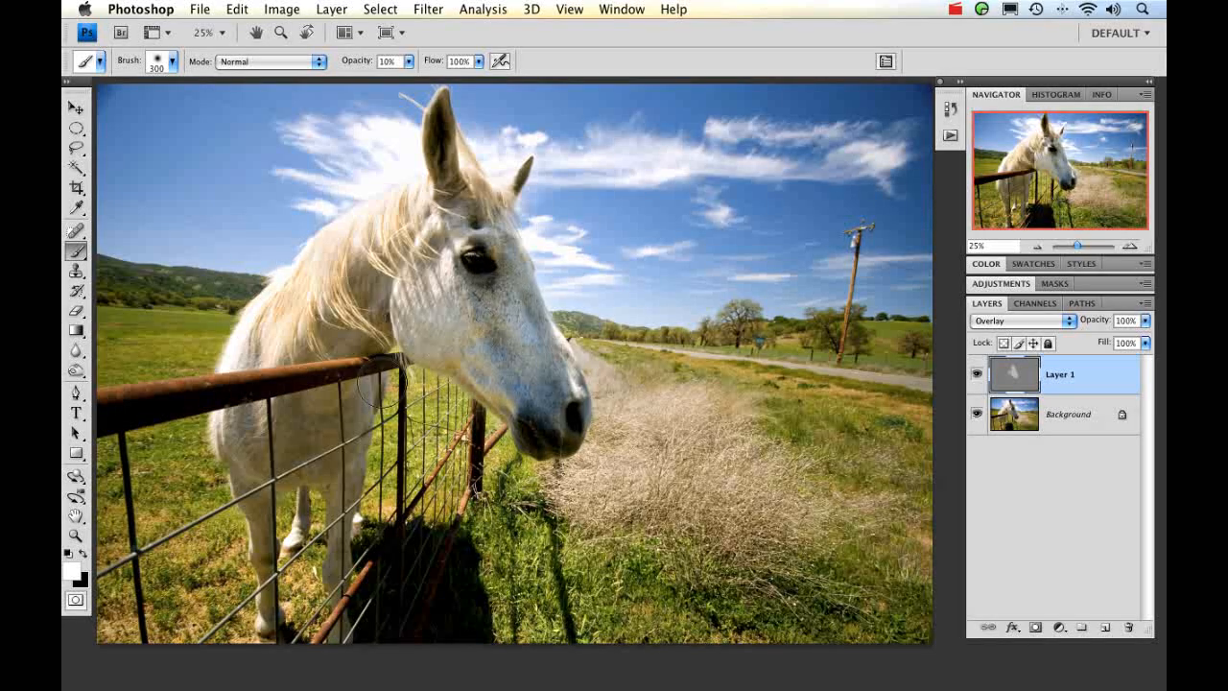
- Burn the horse's mane and neck by painting black at 20% opacity with a 200-pixel brush
{"action": "mouse_move", "coordinate": [335, 274]}
{"action": "left_mouse_down"}
{"action": "mouse_move", "coordinate": [283, 319]}
{"action": "mouse_move", "coordinate": [388, 213]}
{"action": "mouse_move", "coordinate": [327, 266]}
{"action": "mouse_move", "coordinate": [290, 321]}
{"action": "mouse_move", "coordinate": [390, 227]}
{"action": "mouse_move", "coordinate": [320, 275]}
{"action": "mouse_move", "coordinate": [374, 260]}
{"action": "left_mouse_up"}
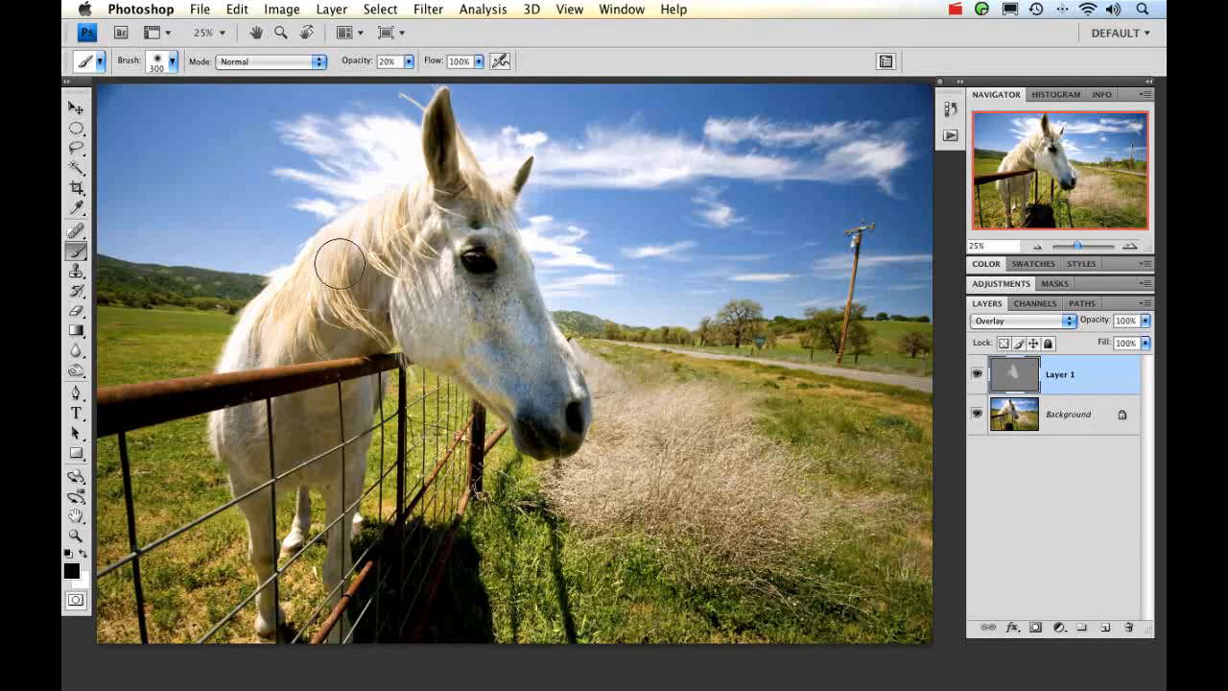
{"action": "key", "text": "bracketleft"}
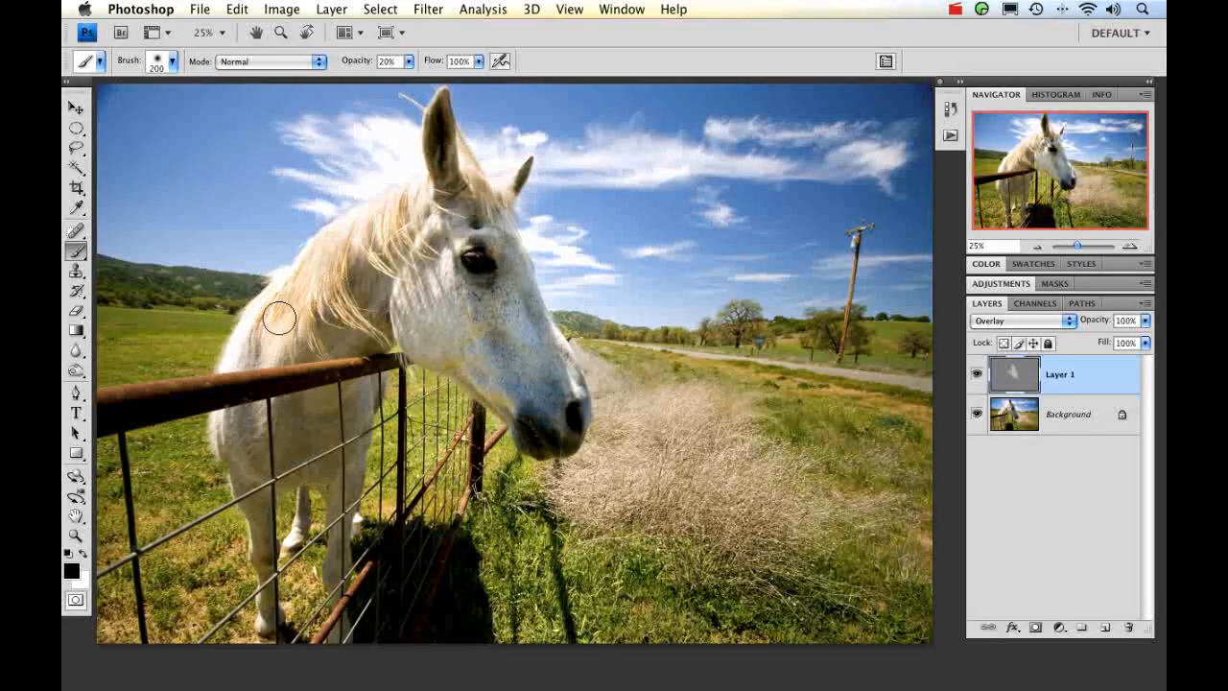
{"action": "mouse_move", "coordinate": [240, 356]}
{"action": "left_mouse_down"}
{"action": "mouse_move", "coordinate": [279, 335]}
{"action": "mouse_move", "coordinate": [298, 274]}
{"action": "mouse_move", "coordinate": [405, 197]}
{"action": "mouse_move", "coordinate": [333, 293]}
{"action": "mouse_move", "coordinate": [319, 285]}
{"action": "mouse_move", "coordinate": [313, 302]}
{"action": "mouse_move", "coordinate": [269, 310]}
{"action": "mouse_move", "coordinate": [381, 209]}
{"action": "mouse_move", "coordinate": [418, 195]}
{"action": "mouse_move", "coordinate": [442, 275]}
{"action": "mouse_move", "coordinate": [450, 245]}
{"action": "mouse_move", "coordinate": [423, 229]}
{"action": "mouse_move", "coordinate": [357, 225]}
{"action": "mouse_move", "coordinate": [288, 307]}
{"action": "mouse_move", "coordinate": [323, 295]}
{"action": "mouse_move", "coordinate": [437, 166]}
{"action": "mouse_move", "coordinate": [391, 211]}
{"action": "left_mouse_up"}
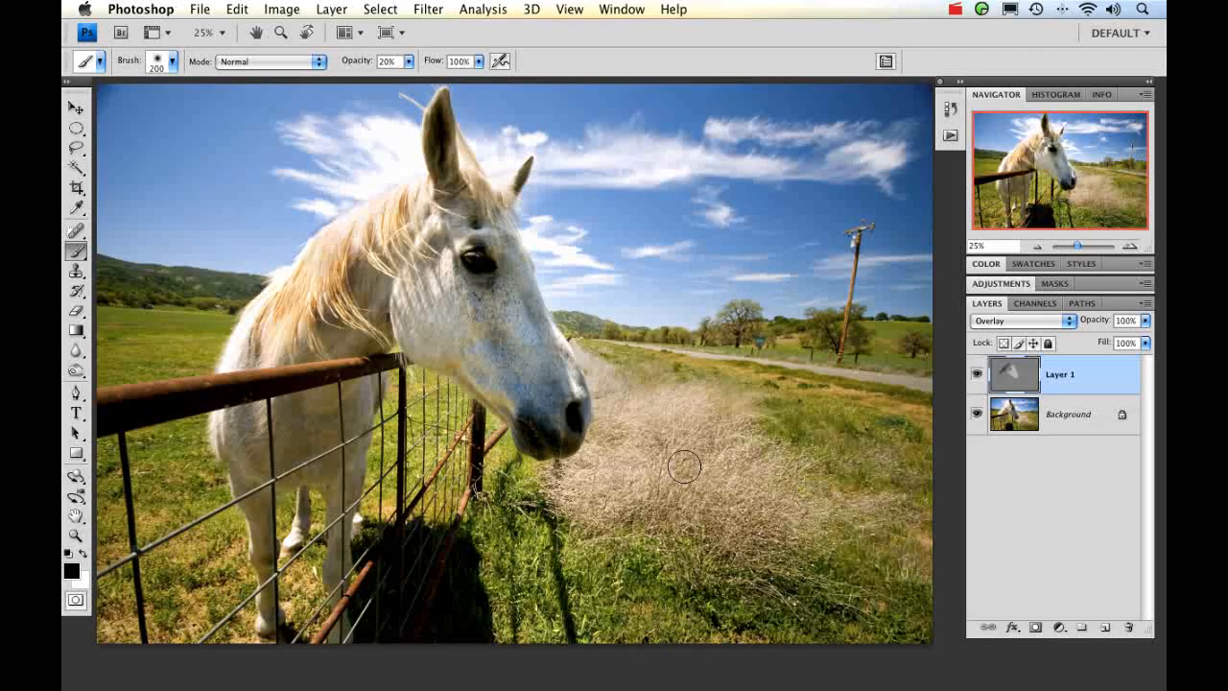
- Burn the dry bush beside the horse by painting black over it with a 400-pixel brush
{"action": "key", "text": "bracketright"}
{"action": "key", "text": "bracketright"}
{"action": "key", "text": "bracketright"}
{"action": "mouse_move", "coordinate": [624, 420]}
{"action": "left_mouse_down"}
{"action": "mouse_move", "coordinate": [655, 431]}
{"action": "mouse_move", "coordinate": [621, 468]}
{"action": "left_mouse_up"}
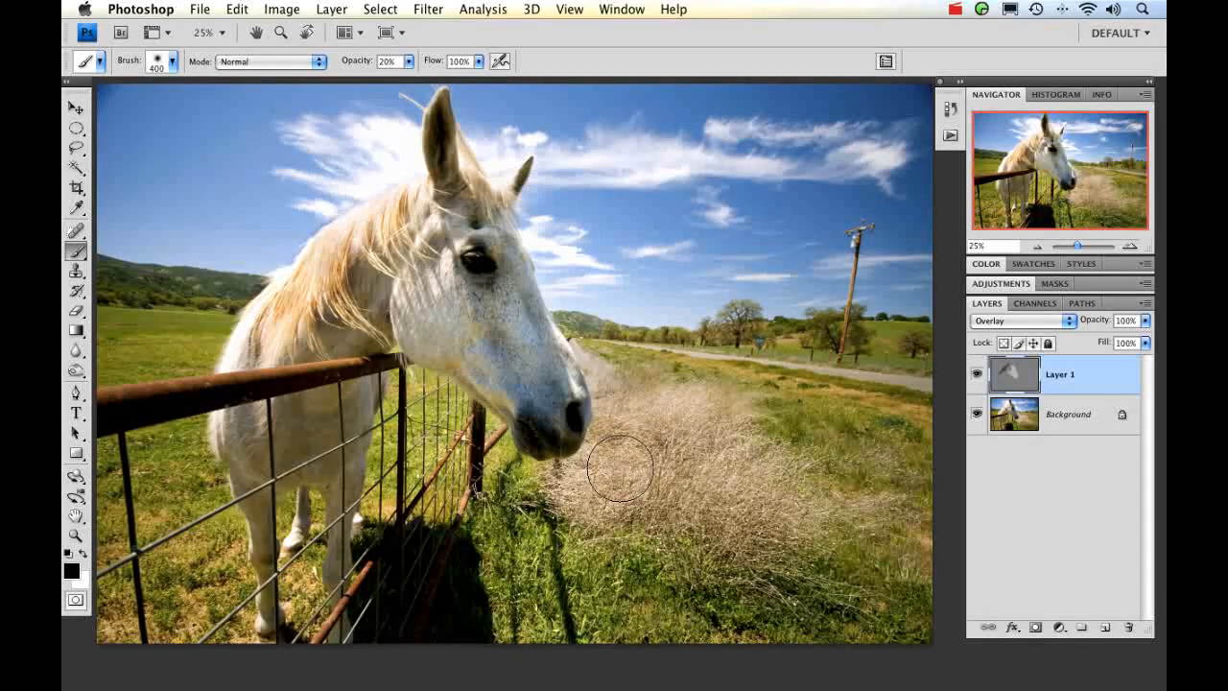